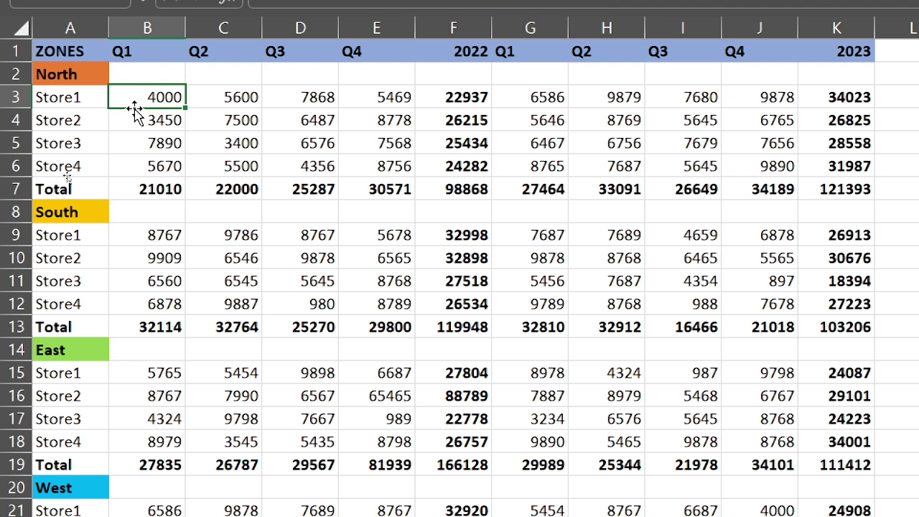
Group the 2022 quarter columns B to E, based on the range B3:E6, and collapse that group.
{"action": "key", "text": "shift+Down"}
{"action": "key", "text": "shift+Down"}
{"action": "key", "text": "shift+Down"}
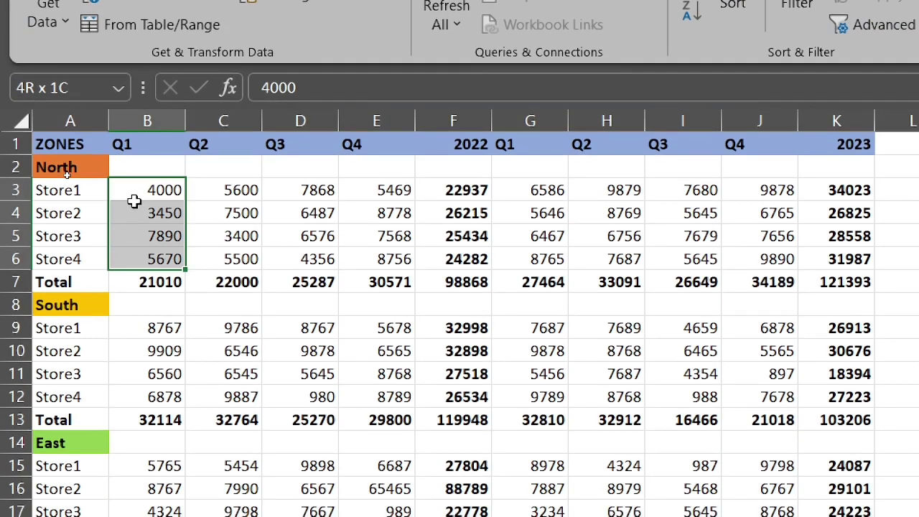
{"action": "key", "text": "shift+Right"}
{"action": "key", "text": "shift+Right"}
{"action": "key", "text": "shift+Right"}
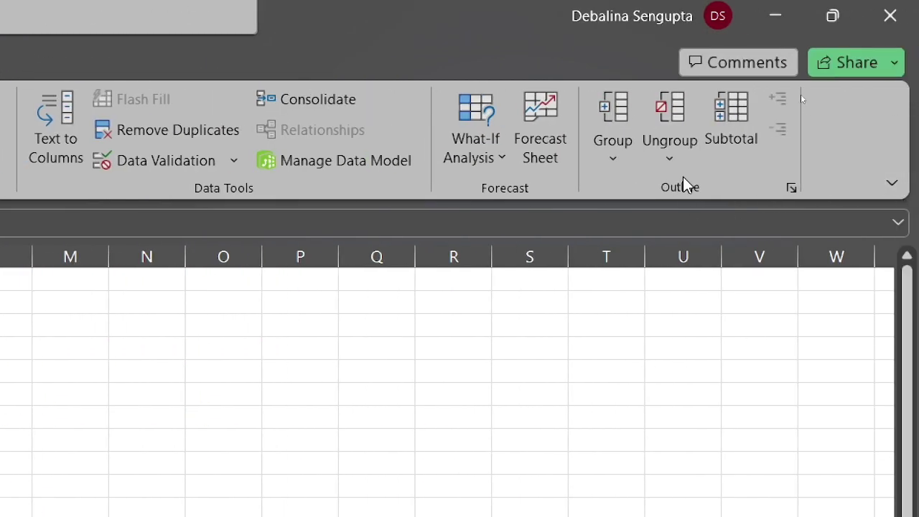
{"action": "left_click", "coordinate": [619, 162]}
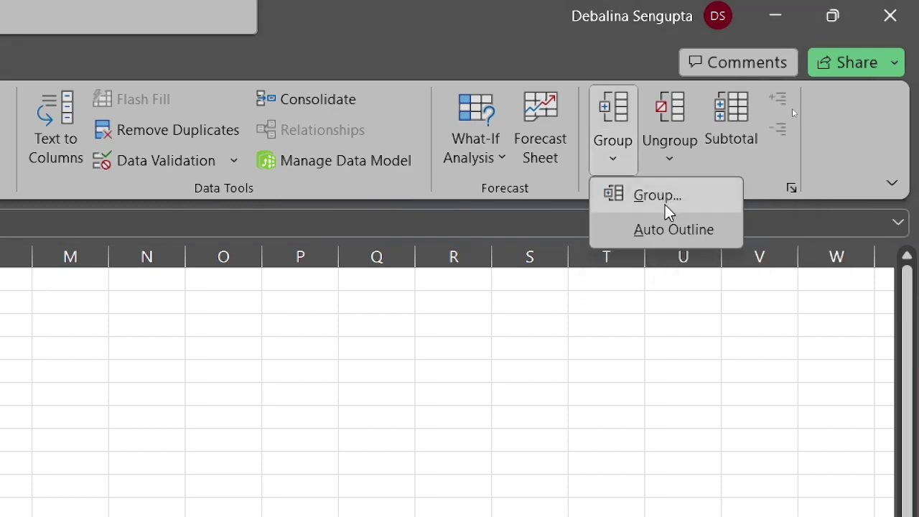
{"action": "left_click", "coordinate": [692, 194]}
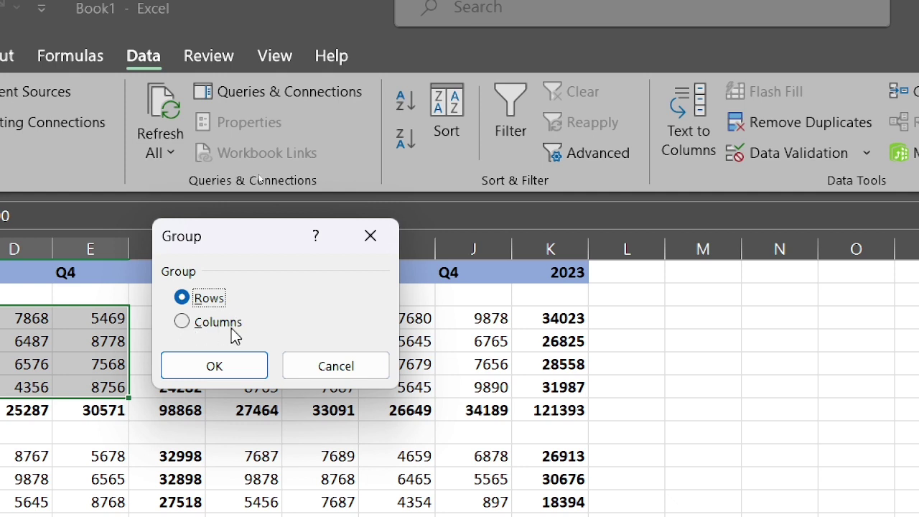
{"action": "left_click", "coordinate": [184, 326]}
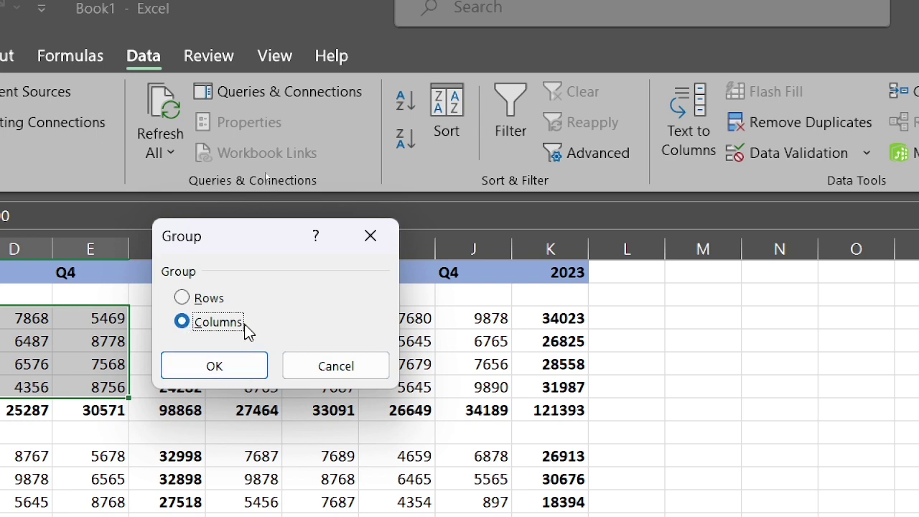
{"action": "left_click", "coordinate": [216, 368]}
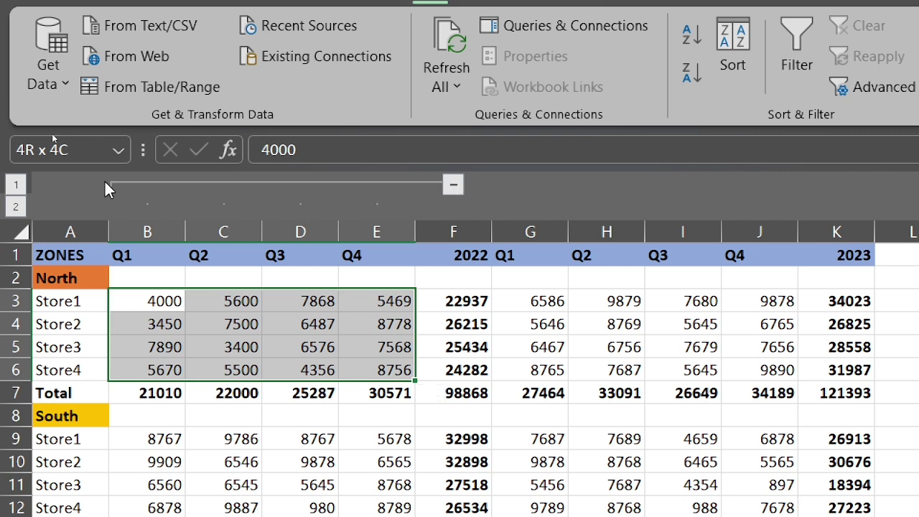
{"action": "left_click", "coordinate": [454, 185]}
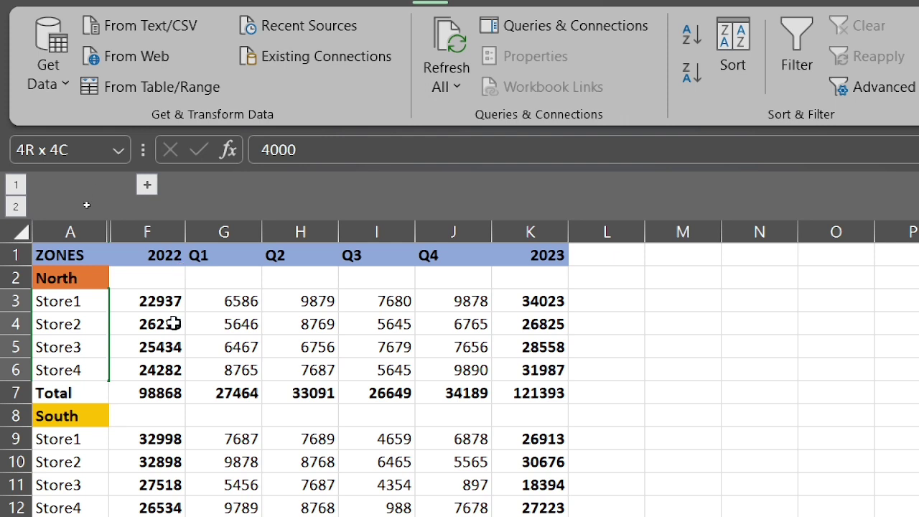
Group the 2023 quarter columns G to J, based on the range G3:J6.
{"action": "left_click", "coordinate": [141, 237]}
{"action": "left_click_drag", "start_coordinate": [224, 301], "coordinate": [481, 359]}
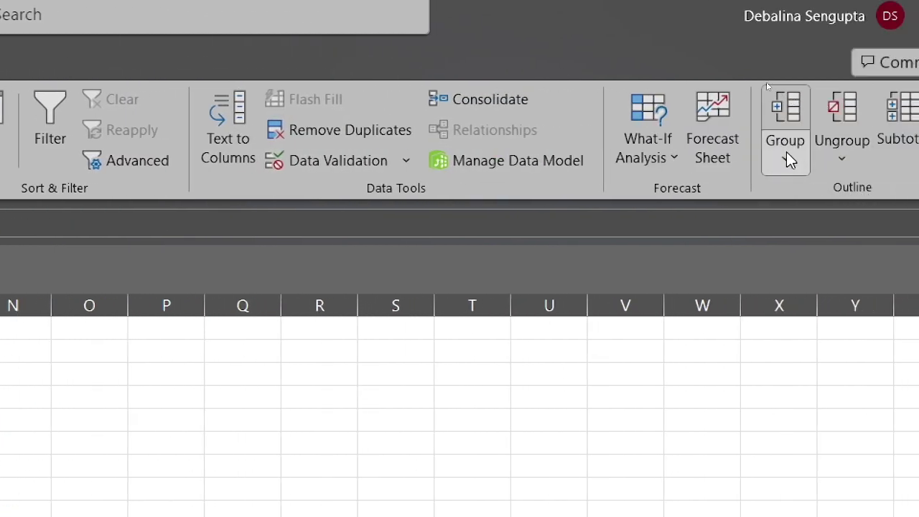
{"action": "left_click", "coordinate": [797, 168]}
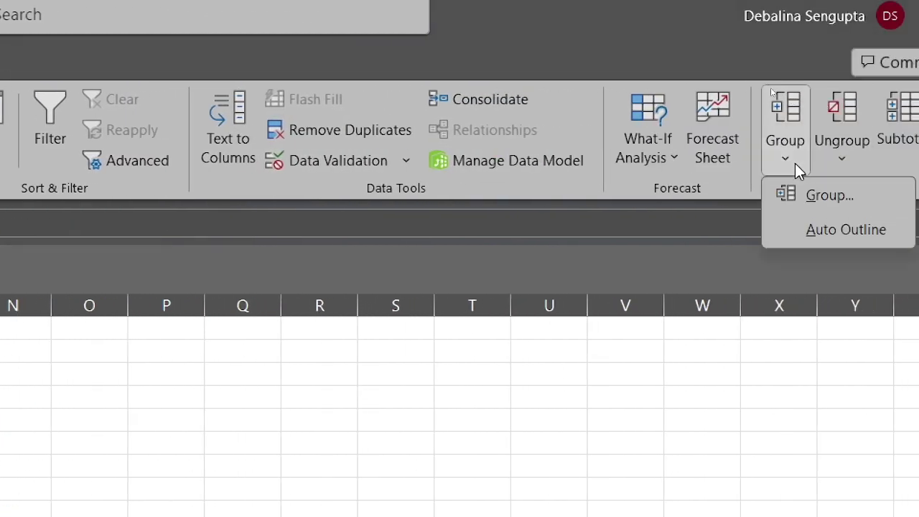
{"action": "left_click", "coordinate": [821, 207]}
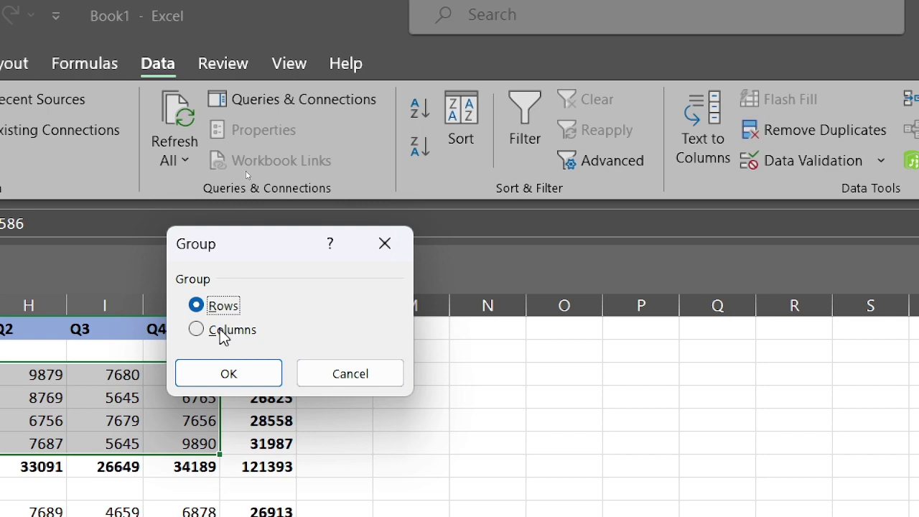
{"action": "left_click", "coordinate": [223, 332]}
{"action": "left_click", "coordinate": [251, 377]}
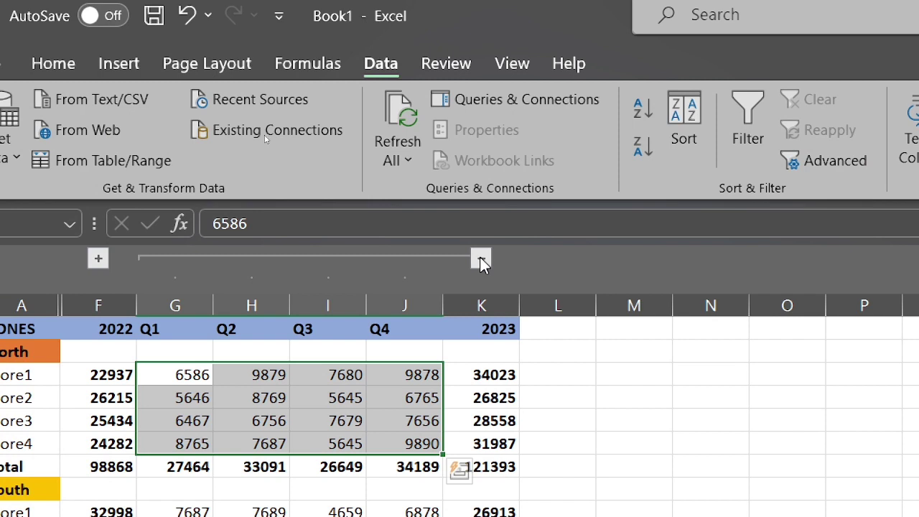
Collapse the 2023 quarter columns, and expand both the 2022 and 2023 column groups.
{"action": "left_click", "coordinate": [480, 258]}
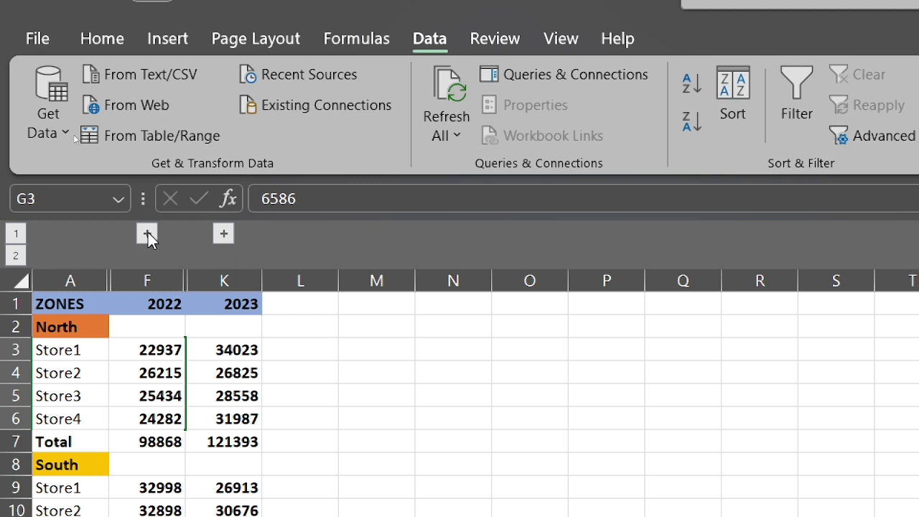
{"action": "left_click", "coordinate": [147, 233]}
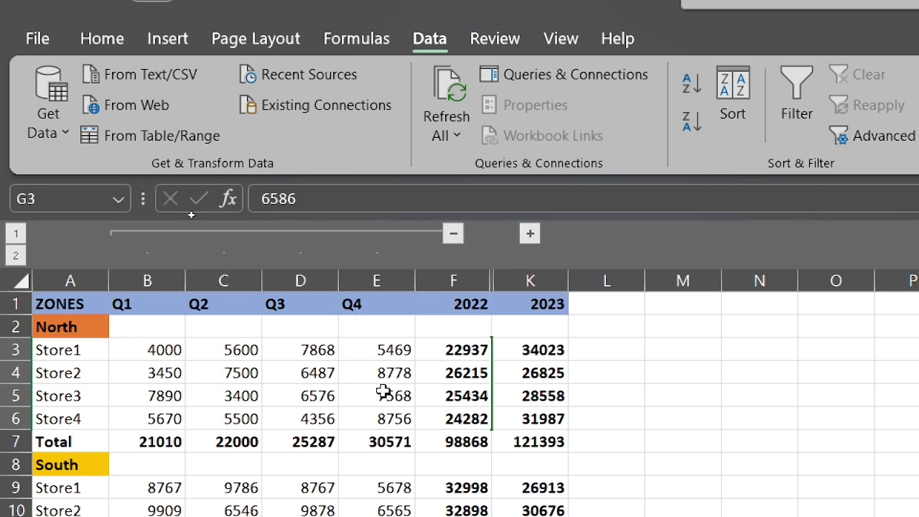
{"action": "left_click", "coordinate": [532, 234]}
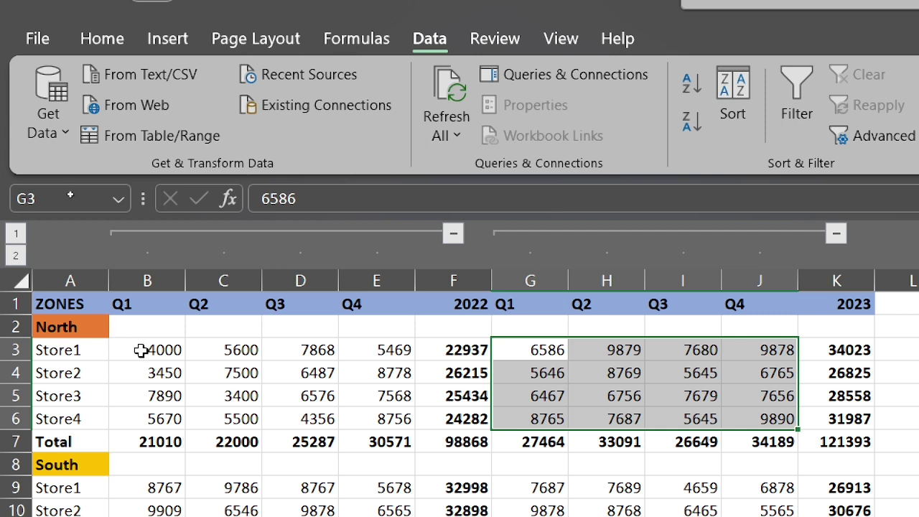
Group the North zone's store rows 3 to 6, based on the range B3:K6.
{"action": "left_click_drag", "start_coordinate": [141, 351], "coordinate": [833, 419]}
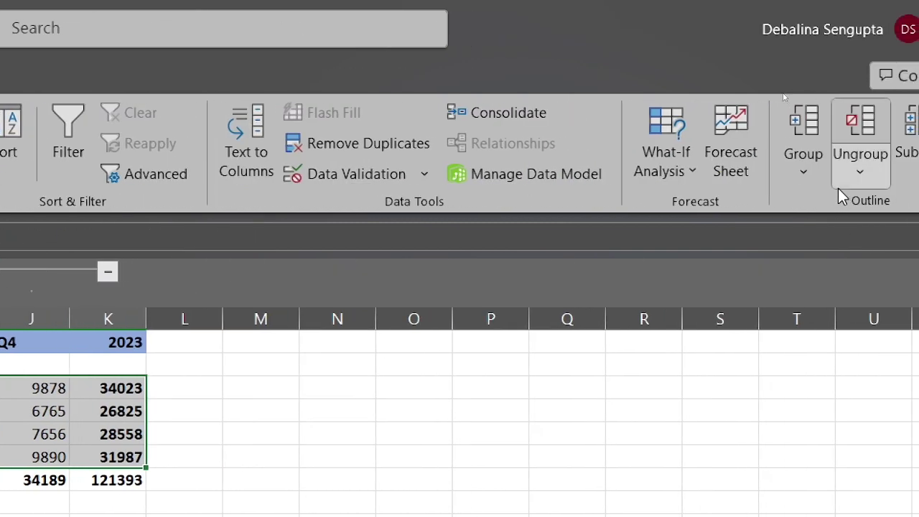
{"action": "left_click", "coordinate": [814, 177]}
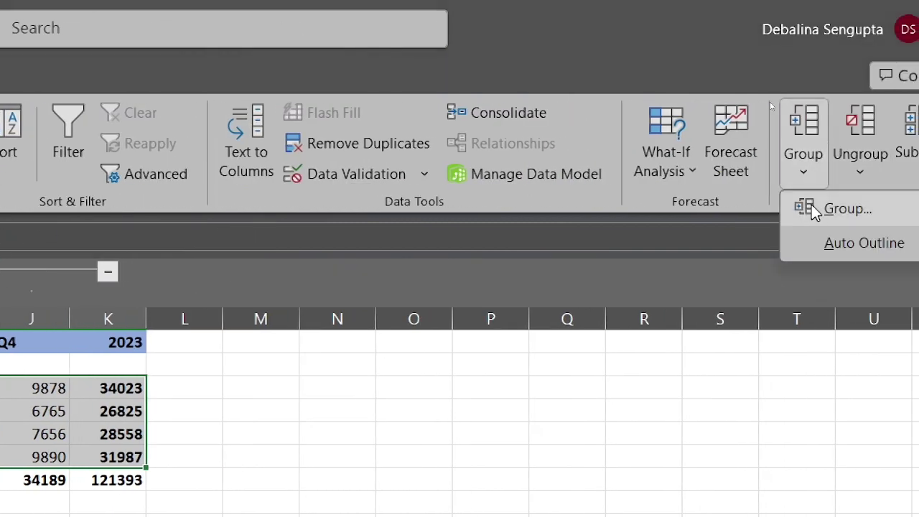
{"action": "left_click", "coordinate": [826, 208]}
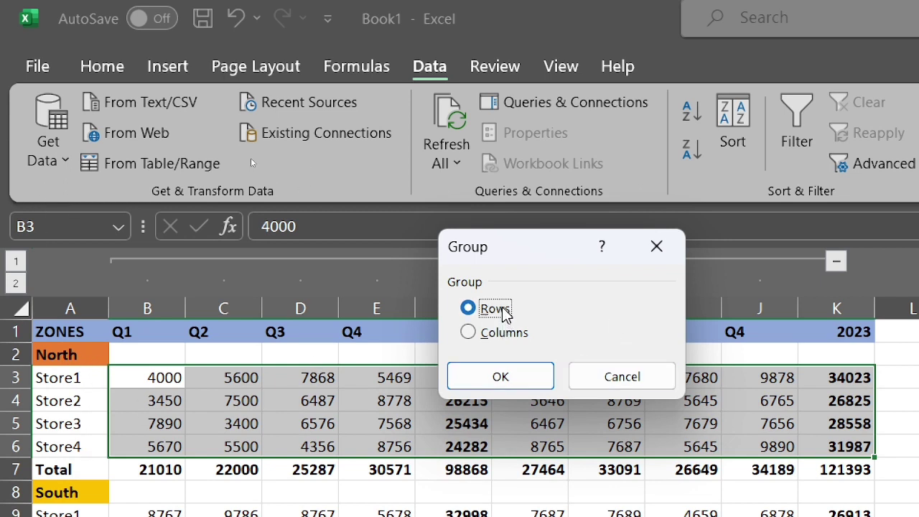
{"action": "left_click", "coordinate": [543, 379]}
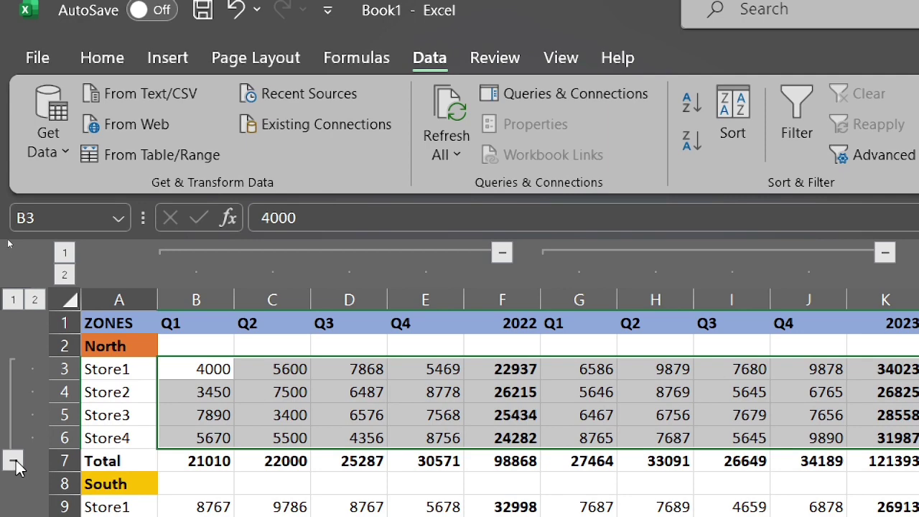
Collapse the North store rows and the 2022 and 2023 quarter columns, and expand all three groups again.
{"action": "left_click", "coordinate": [14, 461]}
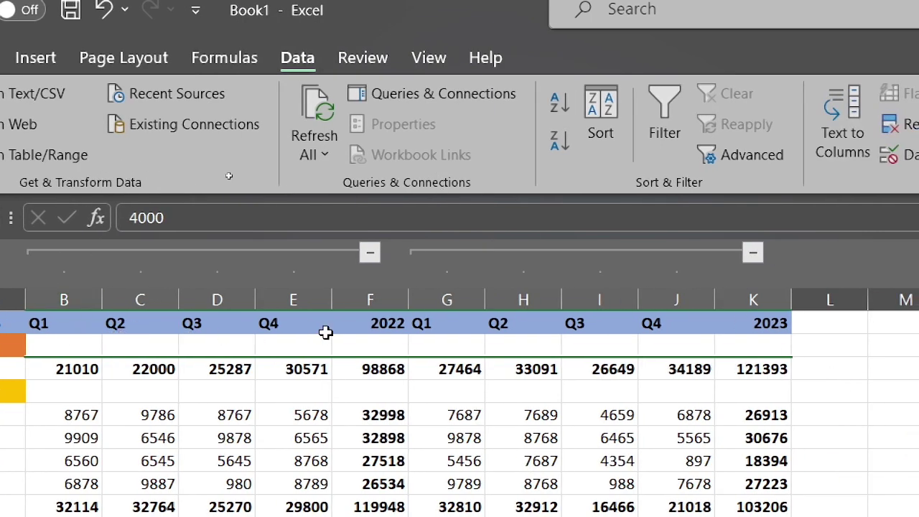
{"action": "left_click", "coordinate": [369, 253]}
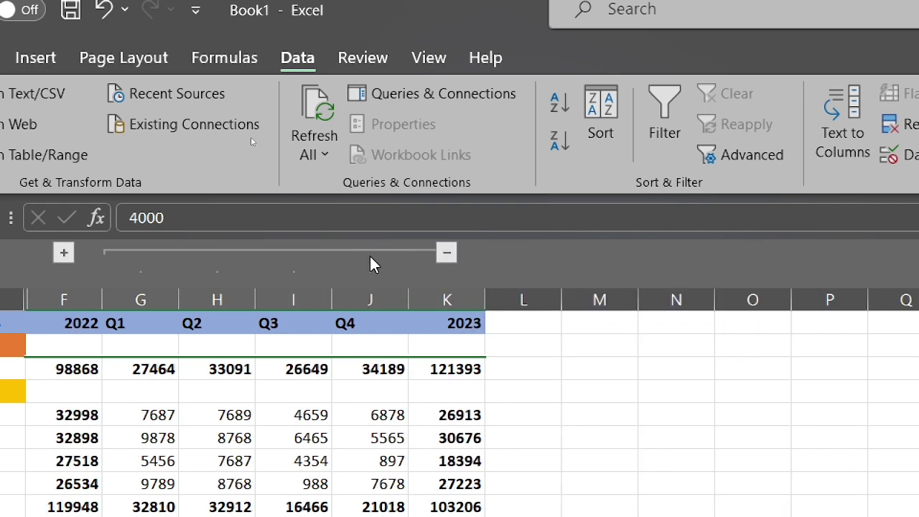
{"action": "left_click", "coordinate": [446, 254]}
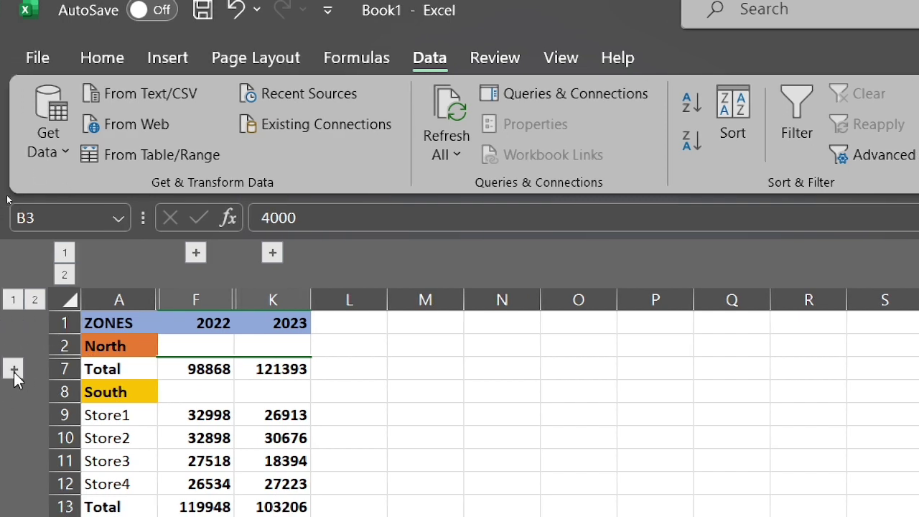
{"action": "left_click", "coordinate": [14, 369]}
{"action": "left_click", "coordinate": [197, 254]}
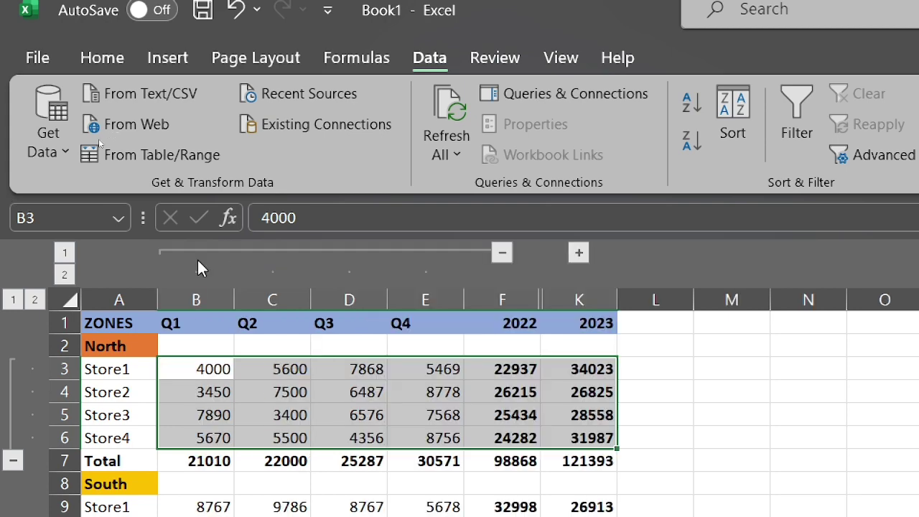
{"action": "left_click", "coordinate": [580, 254]}
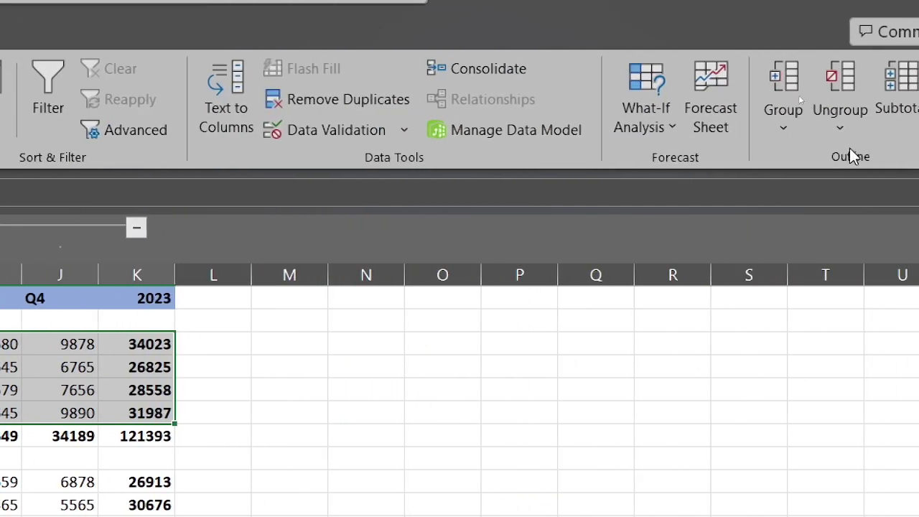
Ungroup the North zone's store rows 3 to 6, leaving the column groups in place.
{"action": "left_click", "coordinate": [853, 129]}
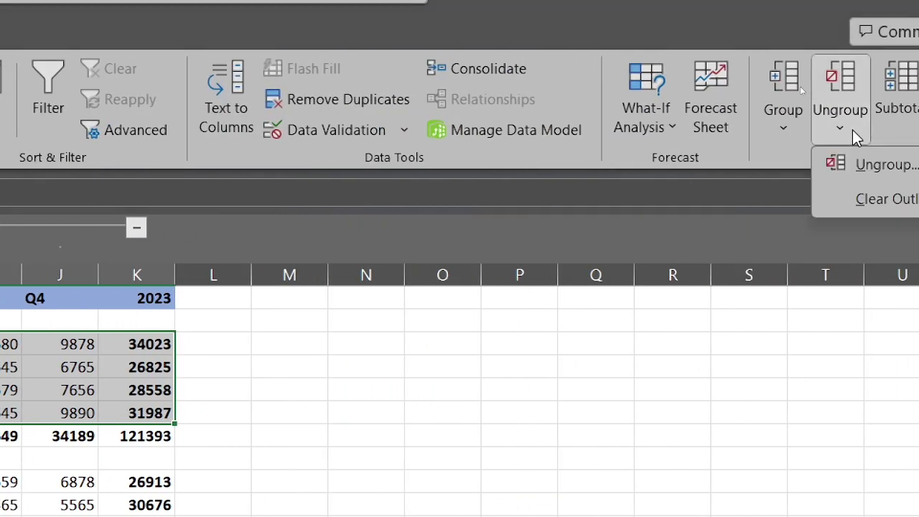
{"action": "left_click", "coordinate": [860, 173]}
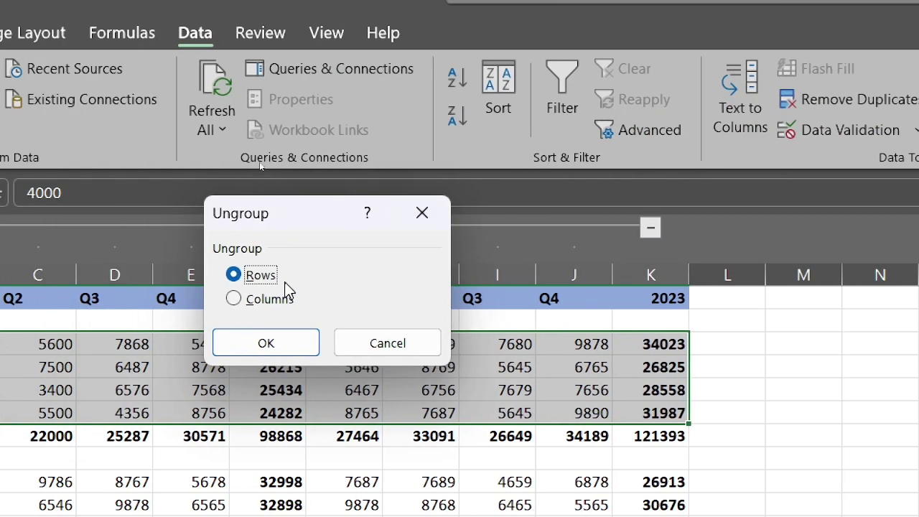
{"action": "left_click", "coordinate": [264, 345]}
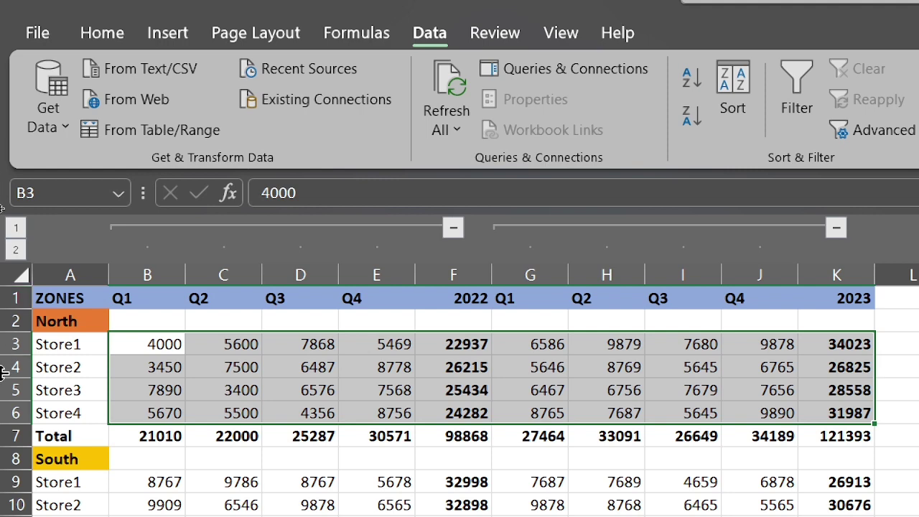
Collapse the 2022 and 2023 quarter column groups and expand both again.
{"action": "left_click", "coordinate": [449, 227]}
{"action": "left_click", "coordinate": [529, 227]}
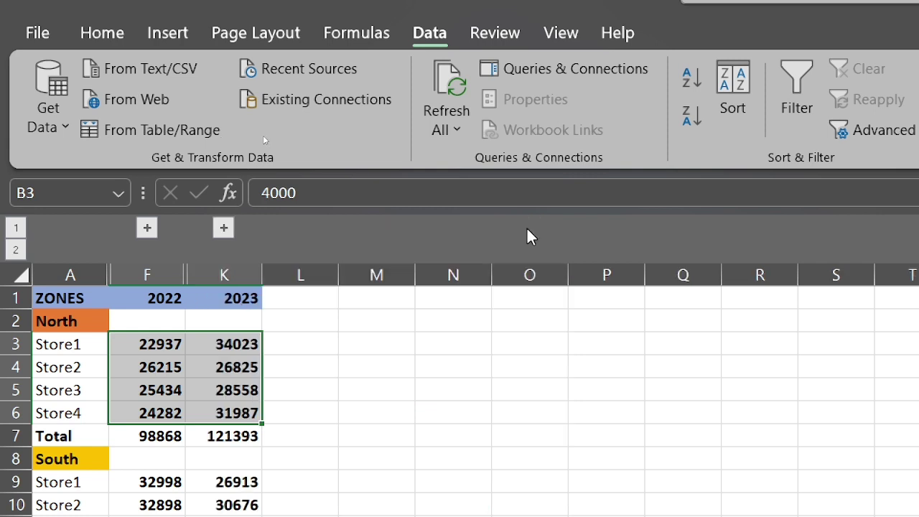
{"action": "left_click", "coordinate": [148, 227]}
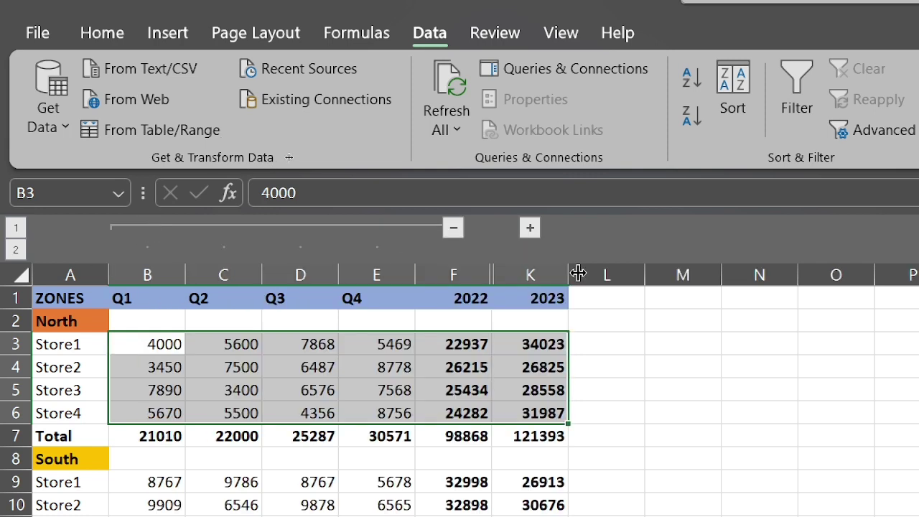
{"action": "left_click", "coordinate": [528, 227]}
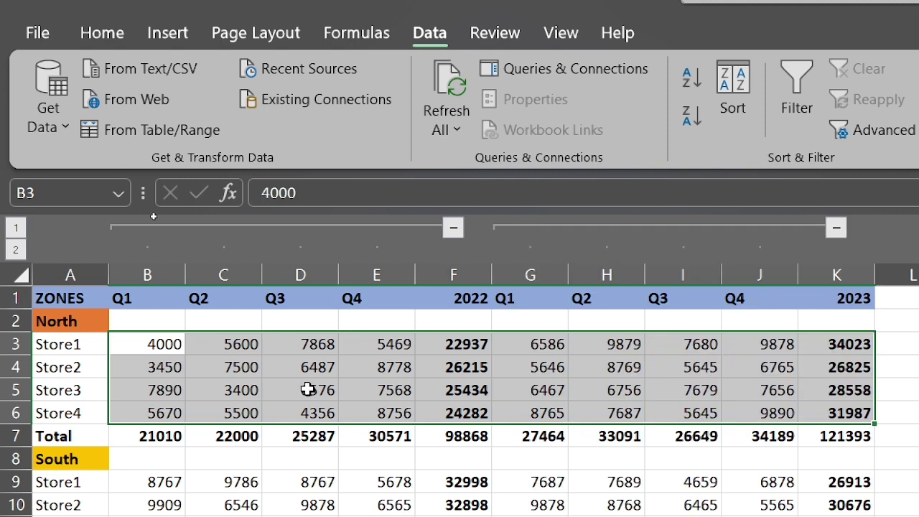